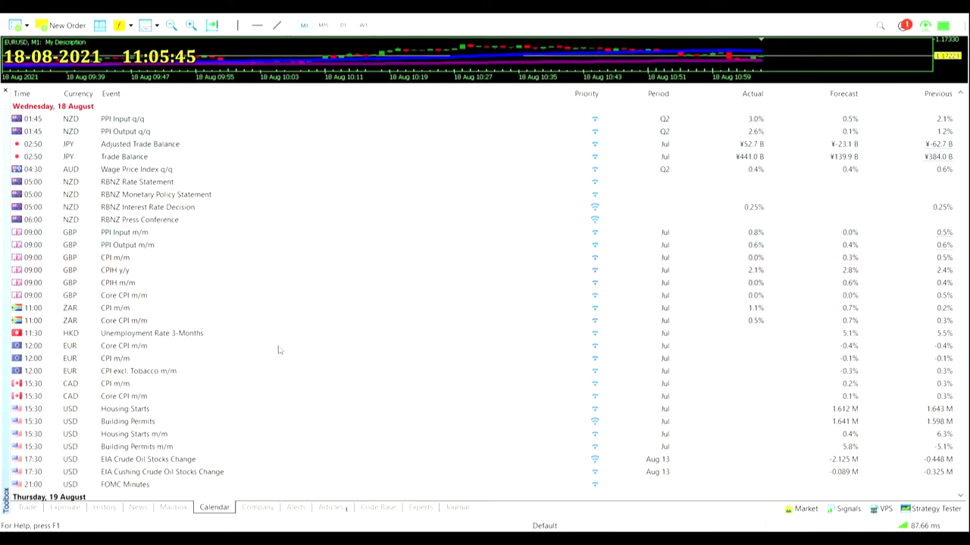
Review the 18 August events in the economic calendar and close the calendar panel.
scroll(281, 350, down, 2)
scroll(270, 350, up, 1)
scroll(270, 350, up, 1)
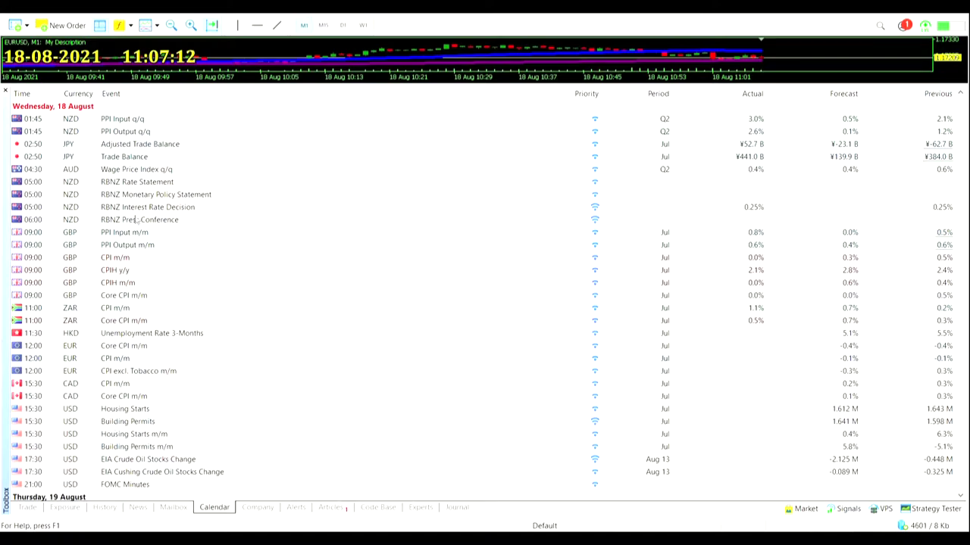
click(7, 95)
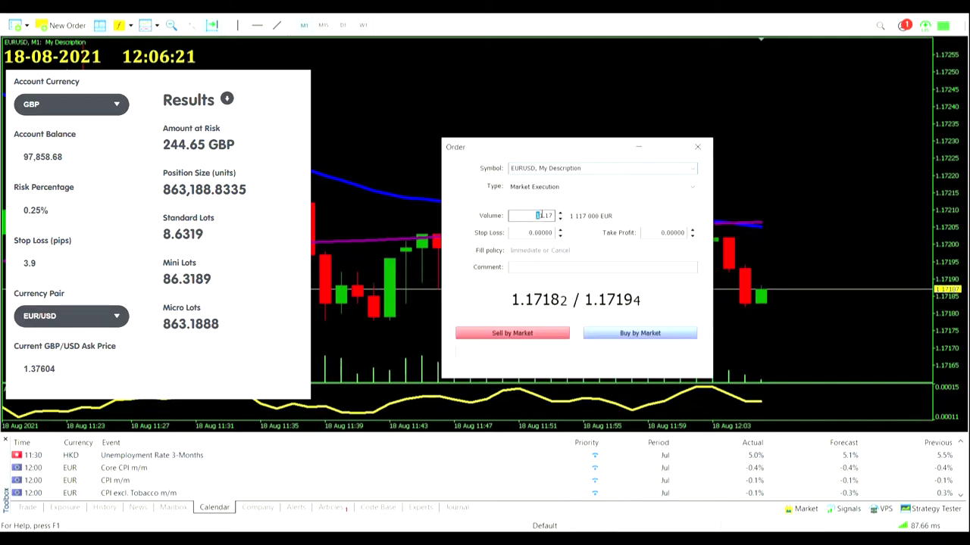
Open two EURUSD market sell positions with a volume of 8.63 lots each.
drag(540, 216, 576, 218)
text(8.00)
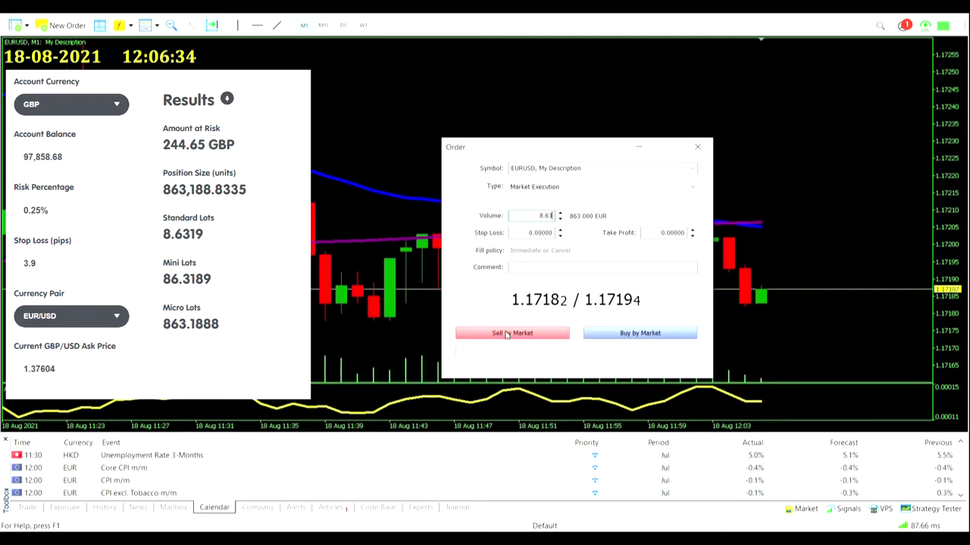
click(507, 334)
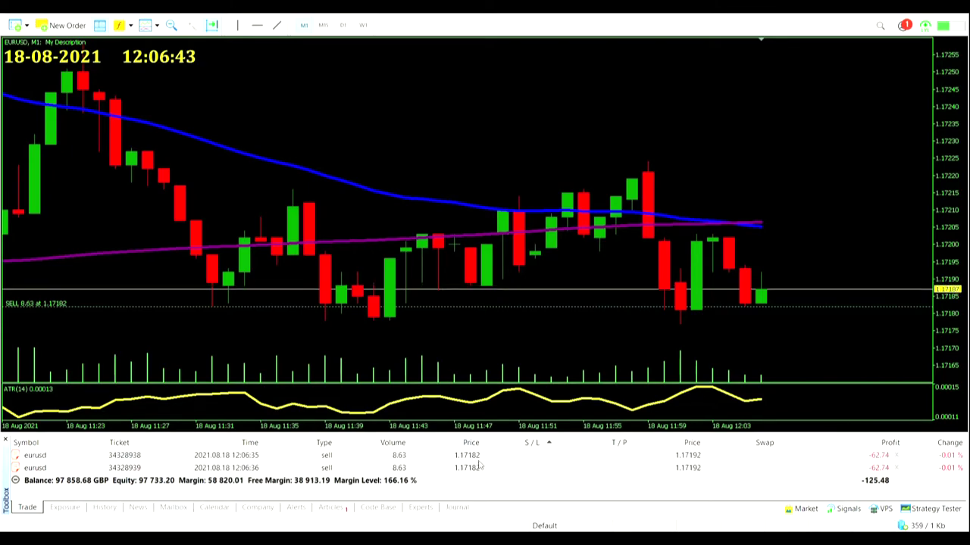
Set a stop loss and a take profit of 39 points each on the first EURUSD sell position.
double_click(512, 455)
click(609, 216)
text(39)
click(615, 233)
text(39)
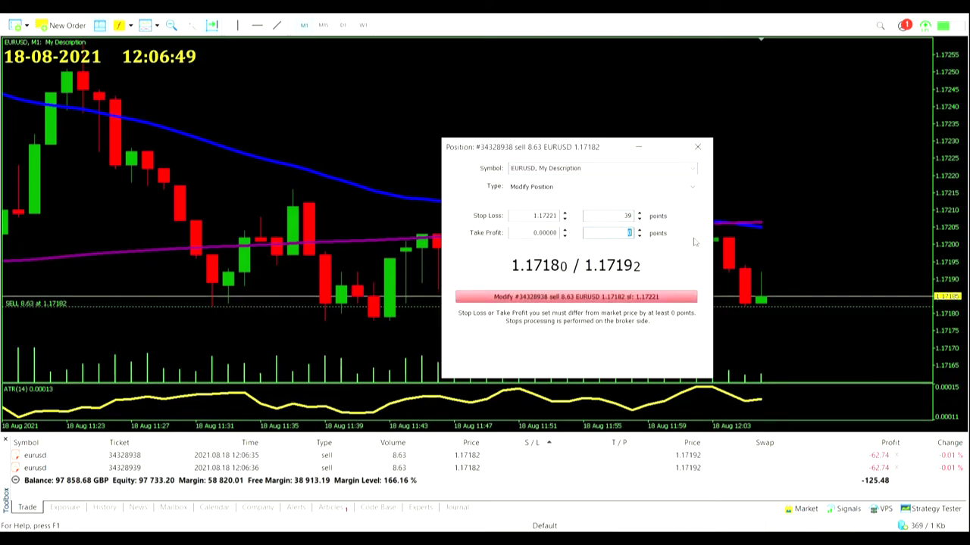
click(576, 296)
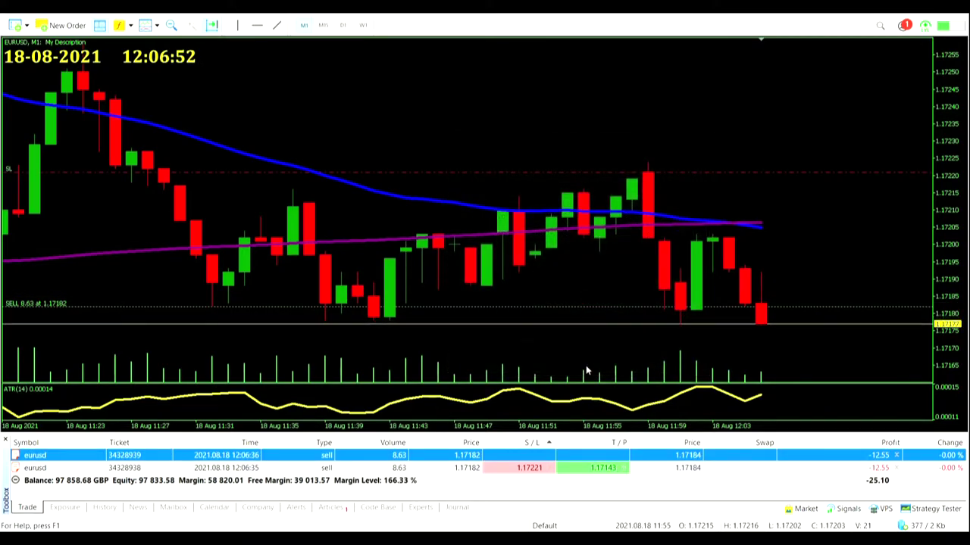
Set a stop loss of 39 points on the second EURUSD sell position, without a take profit.
double_click(532, 455)
click(617, 216)
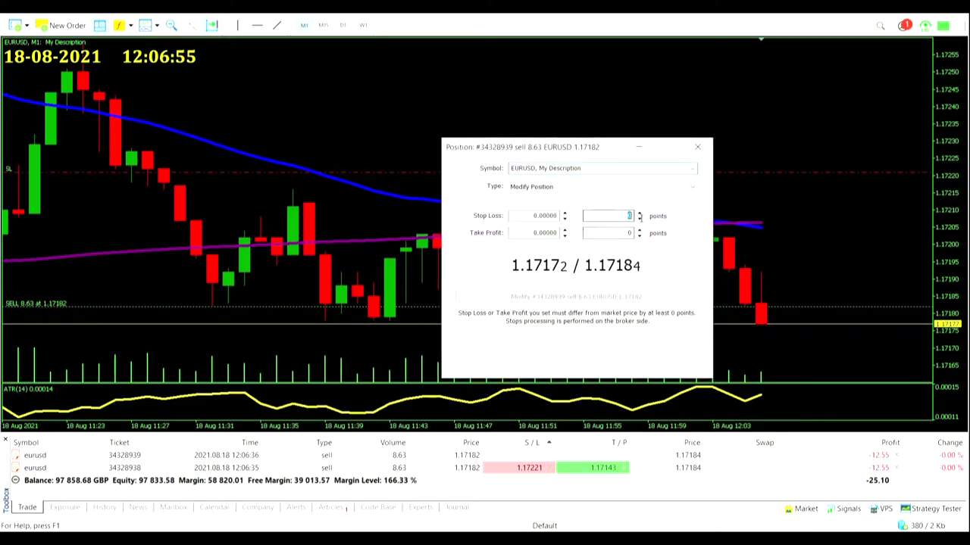
text(39)
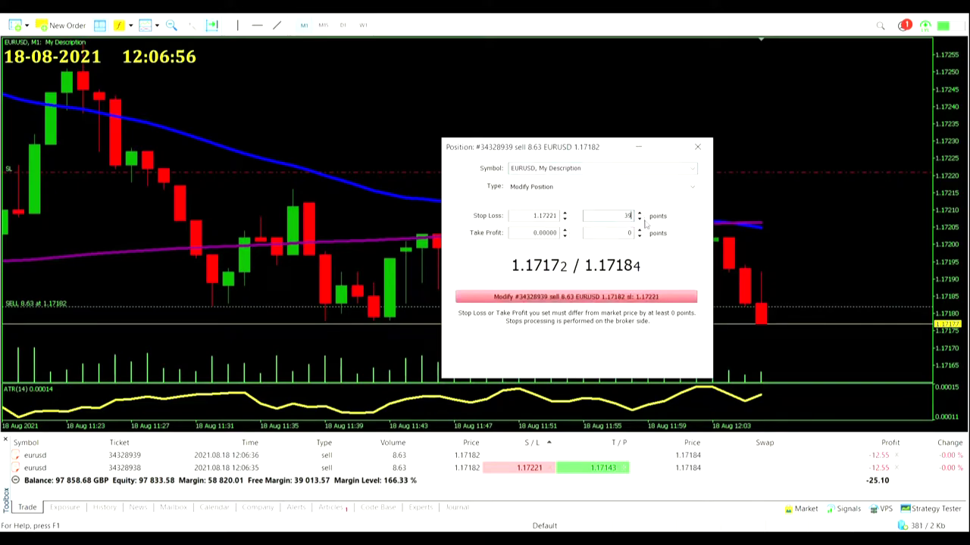
click(629, 298)
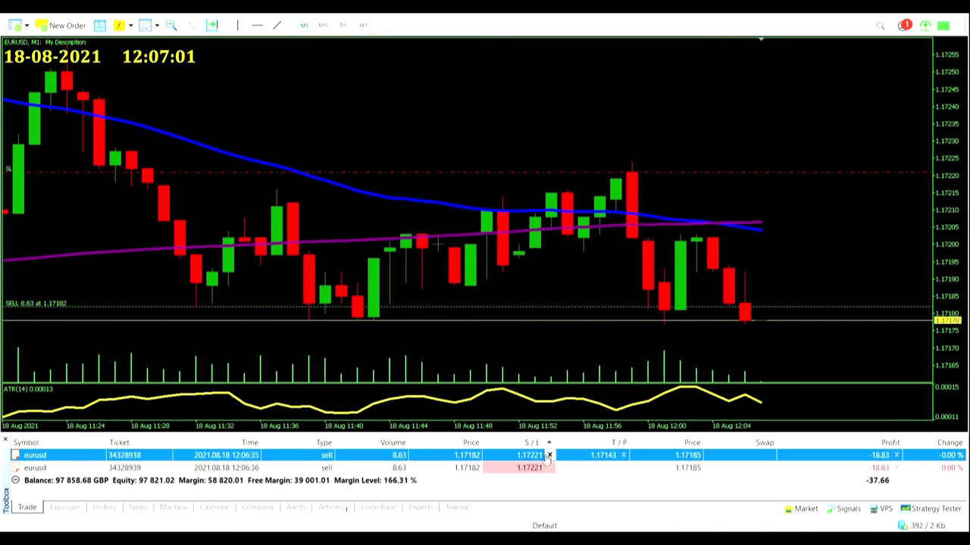
Examine the sell entry, stop loss and take profit levels against the wider EURUSD M1 price history.
click(171, 26)
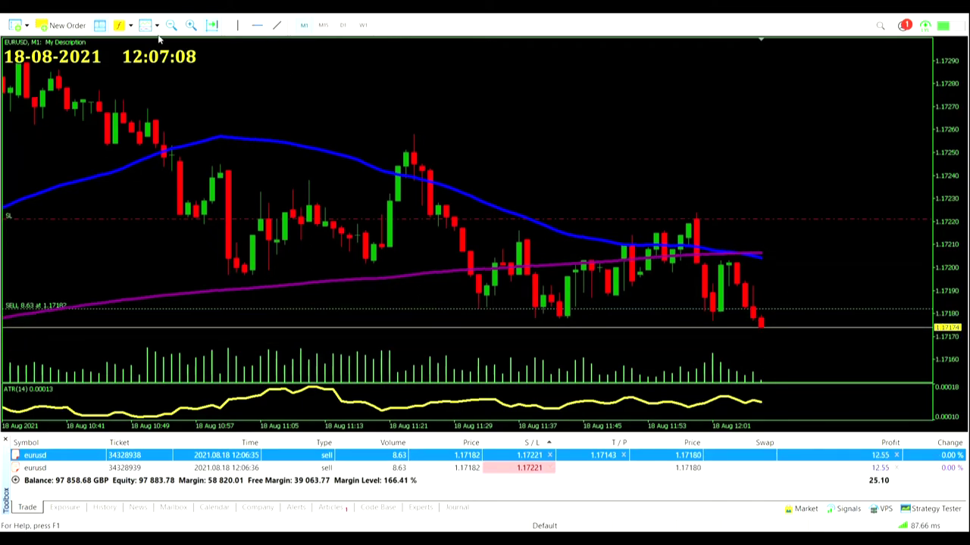
click(171, 26)
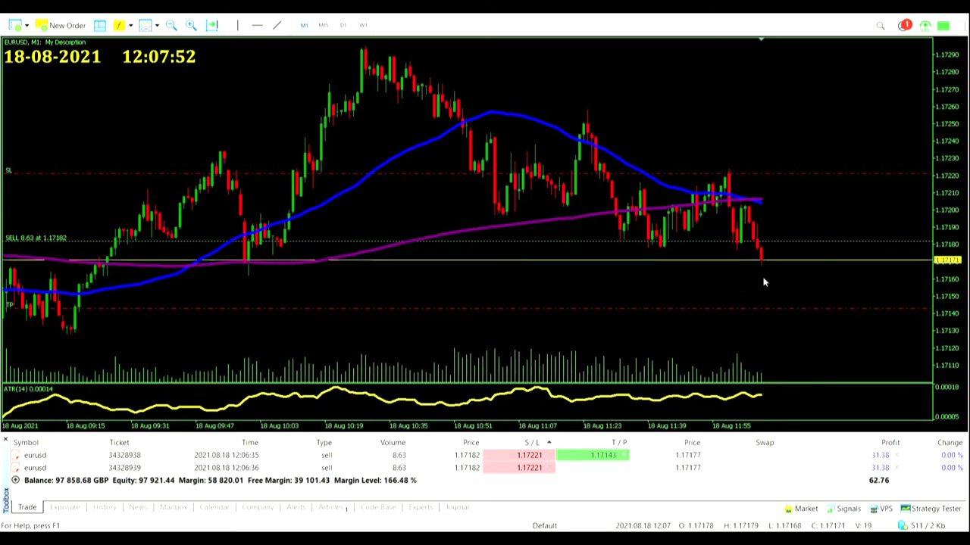
click(189, 27)
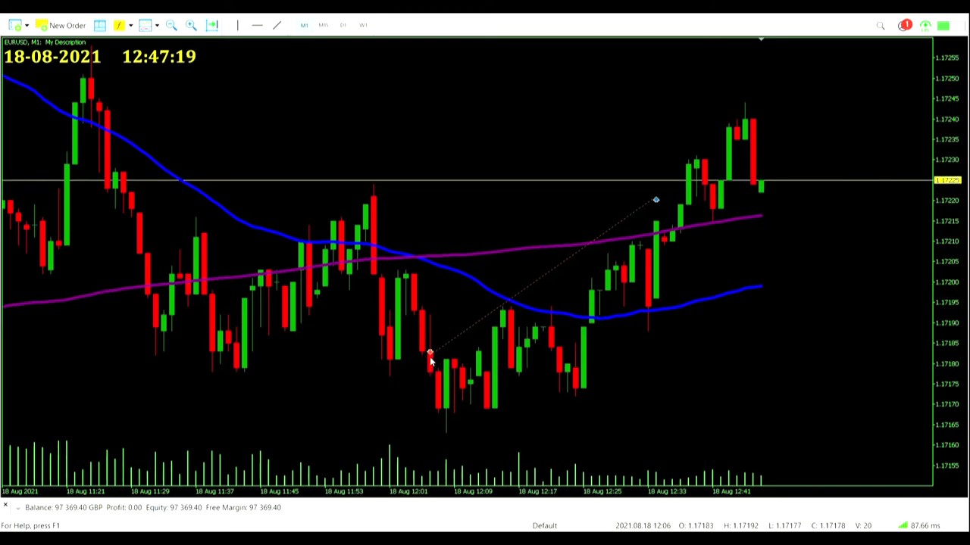
Measure the sell trade from its entry to its stop-loss exit with the crosshair, as well as a swing from the earlier low.
middle_click(430, 360)
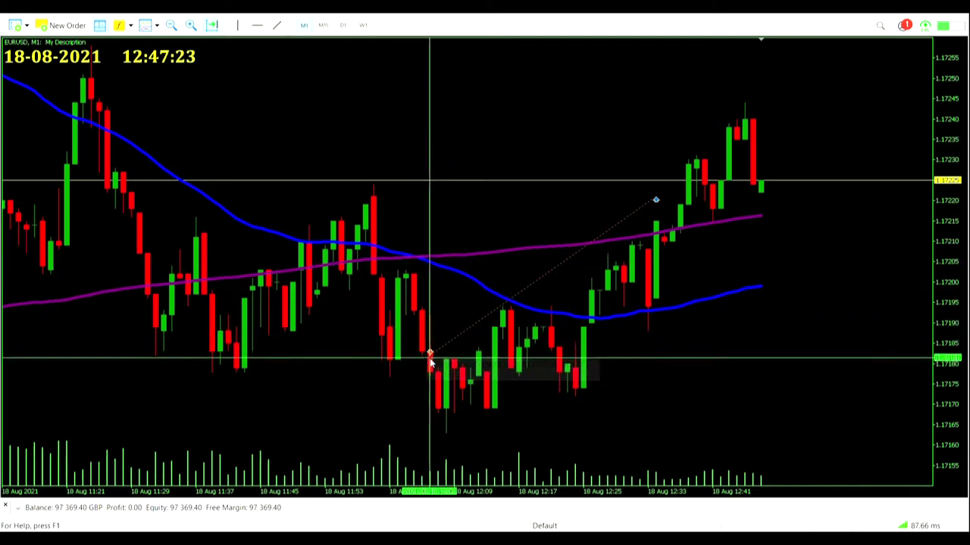
mouse_move(429, 360)
mouse_down()
mouse_move(498, 325)
mouse_move(606, 223)
mouse_move(666, 206)
mouse_move(658, 215)
mouse_up()
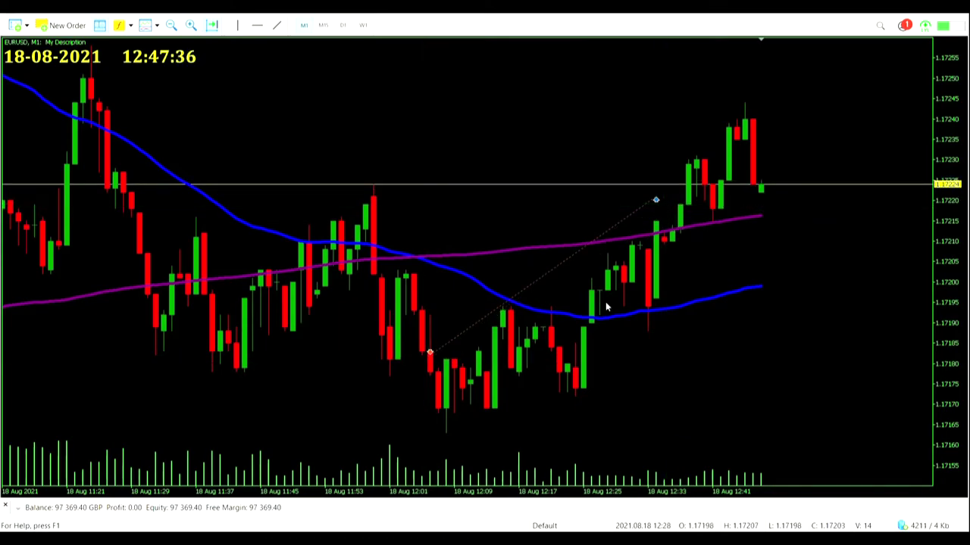
middle_click(238, 364)
drag(238, 363, 433, 199)
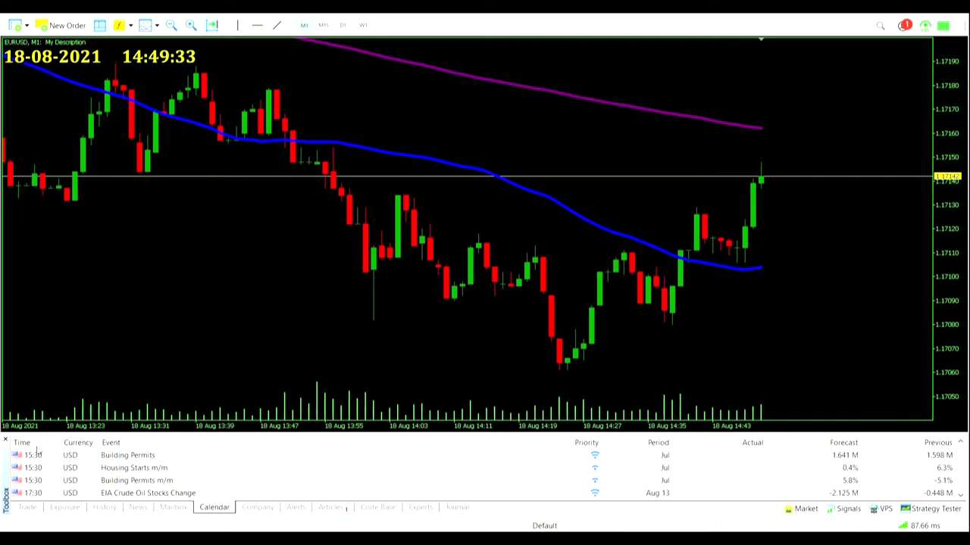
Close the economic calendar panel and display the ATR(14) indicator below the EURUSD chart.
click(5, 440)
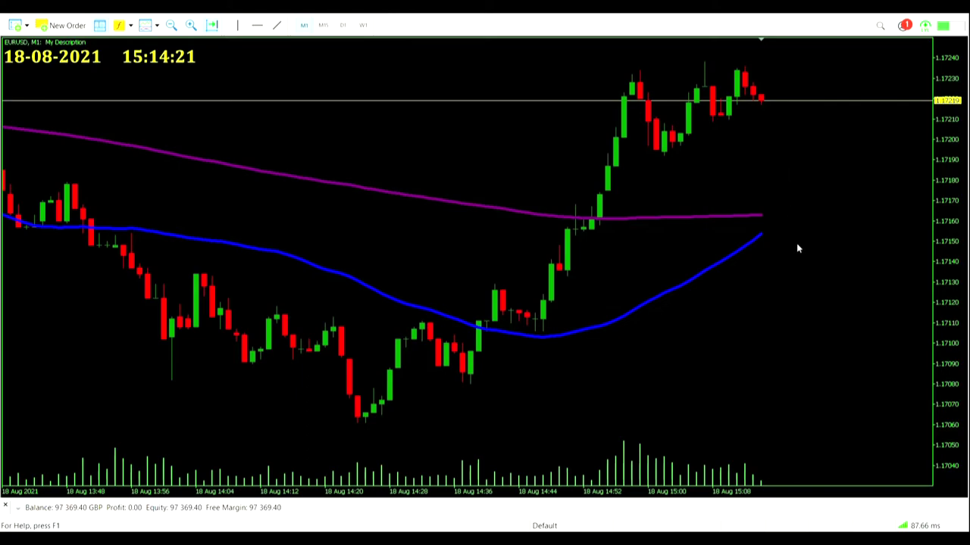
click(141, 27)
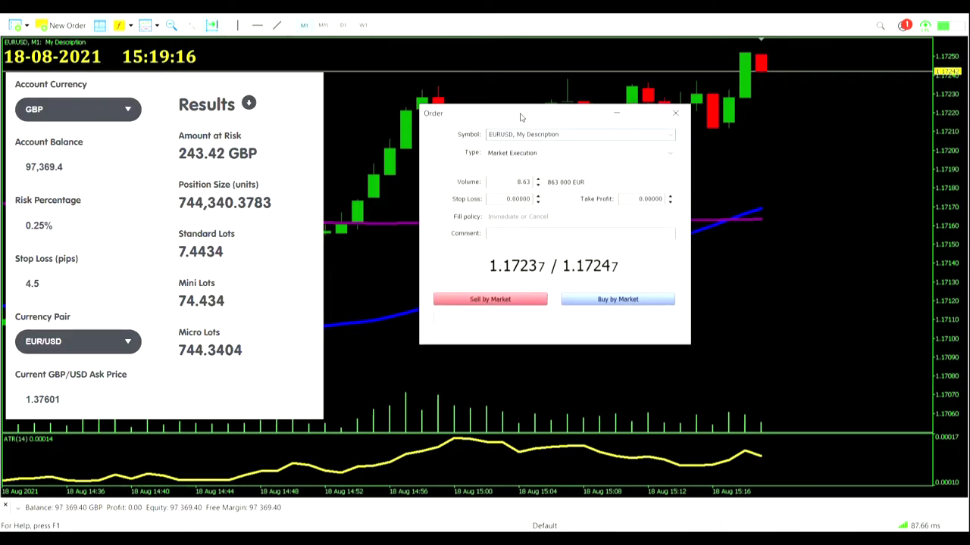
Open two EURUSD market buy positions with a volume of 7.44 lots each.
drag(540, 146, 493, 106)
text(7.44)
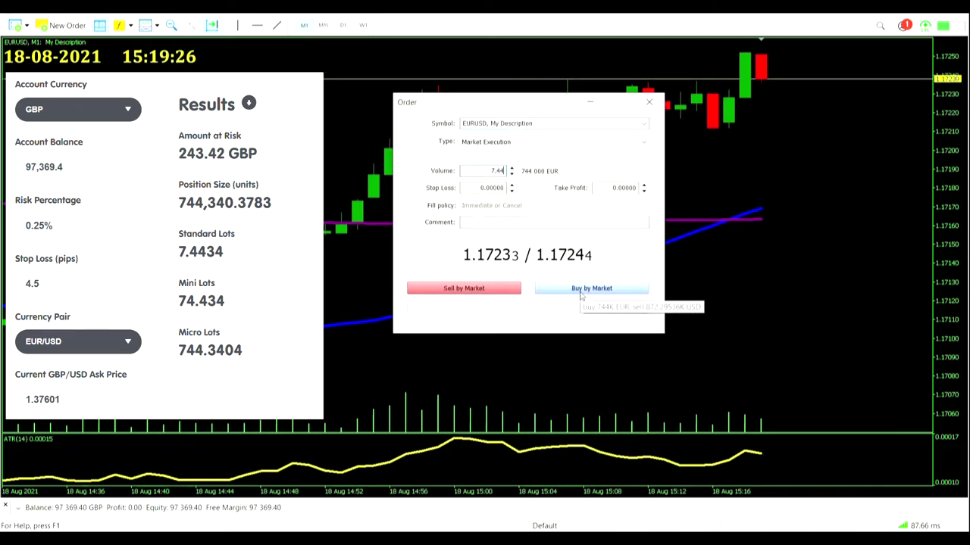
click(581, 294)
click(608, 334)
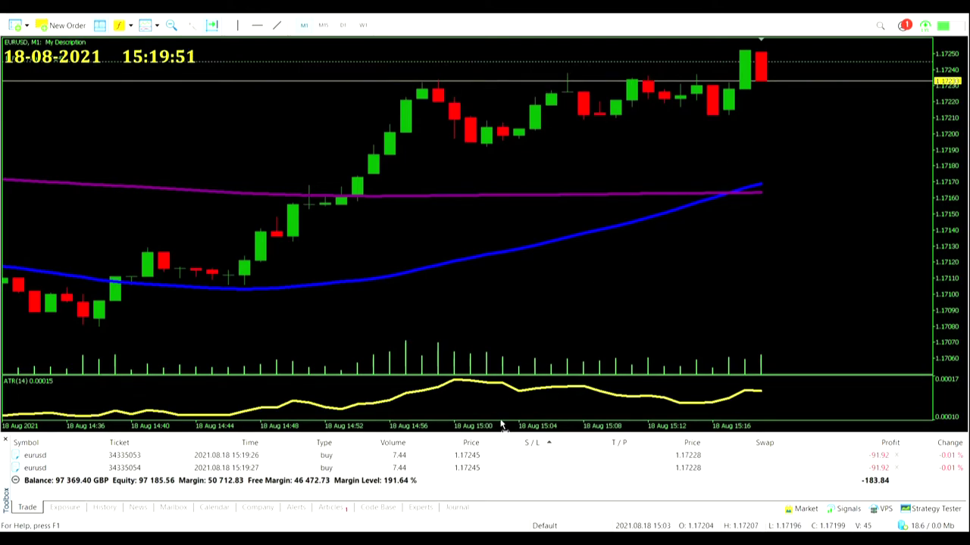
Set a stop loss and a take profit of 45 points each on the first EURUSD buy position.
double_click(548, 456)
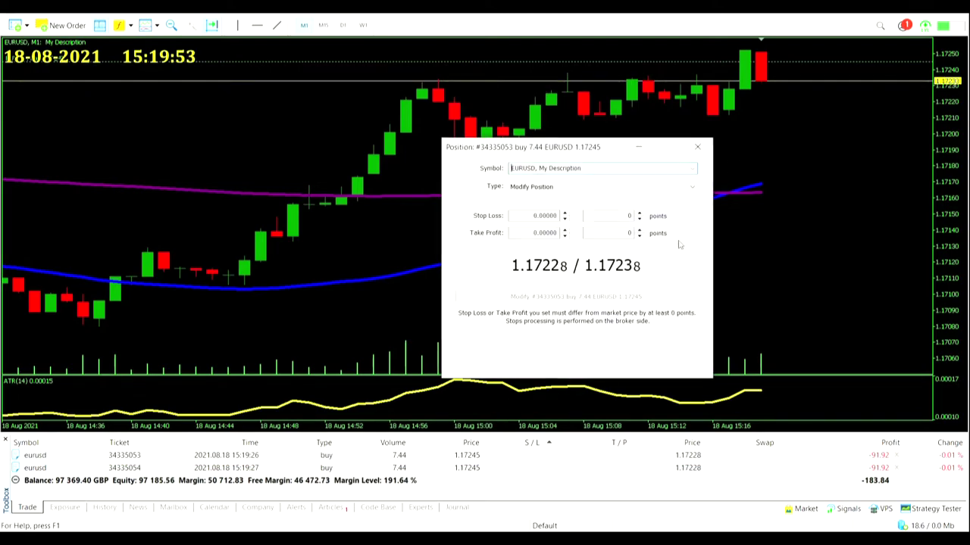
text(45)
key(Tab)
text(45)
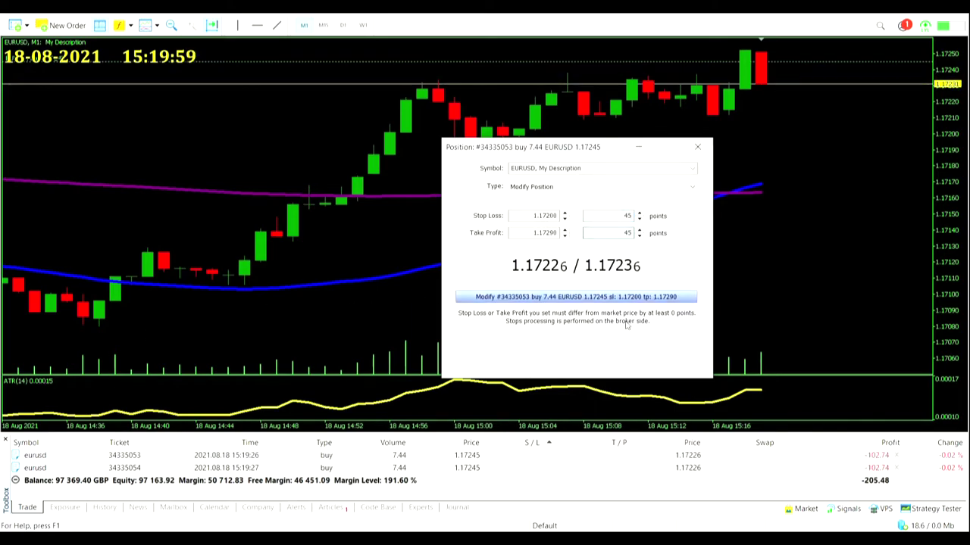
click(625, 298)
Set a stop loss of 45 points on the second EURUSD buy position, without a take profit.
click(610, 216)
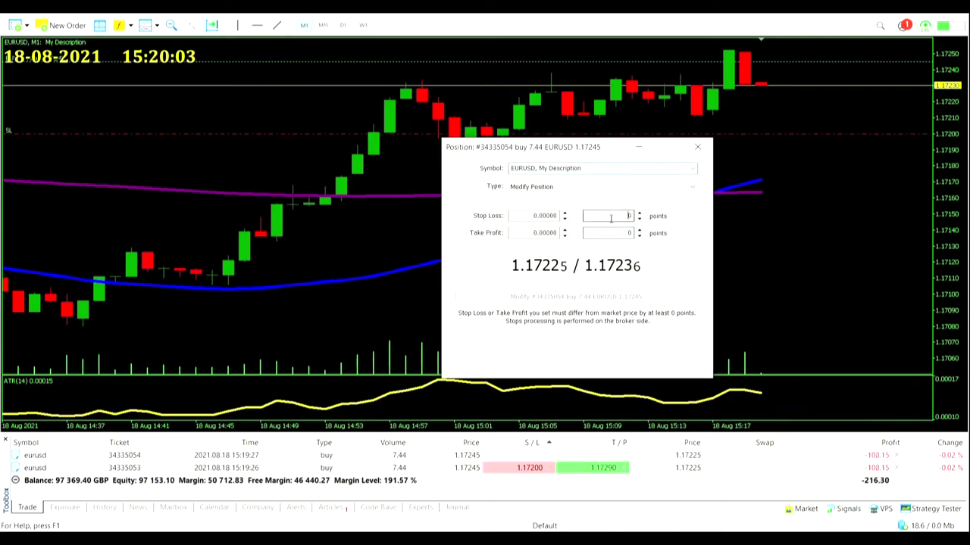
text(45)
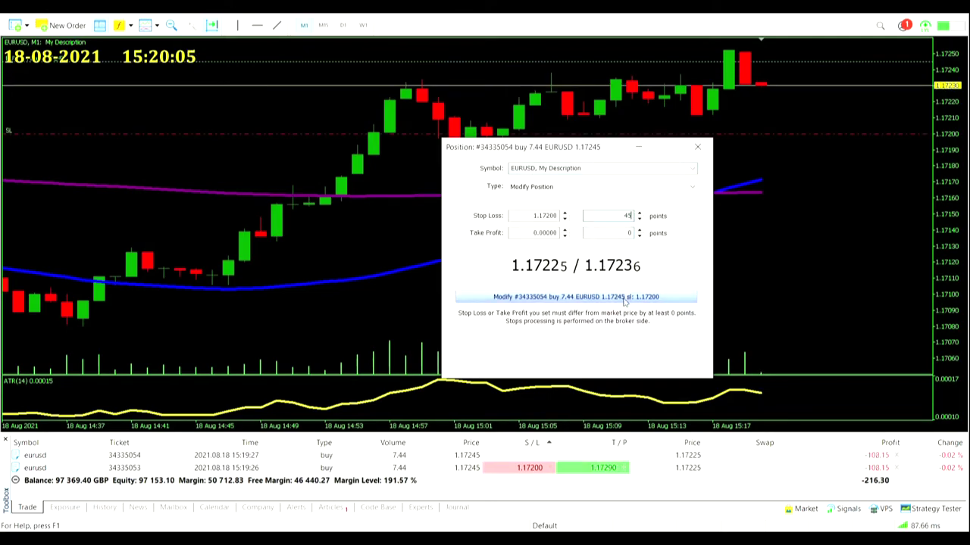
click(624, 297)
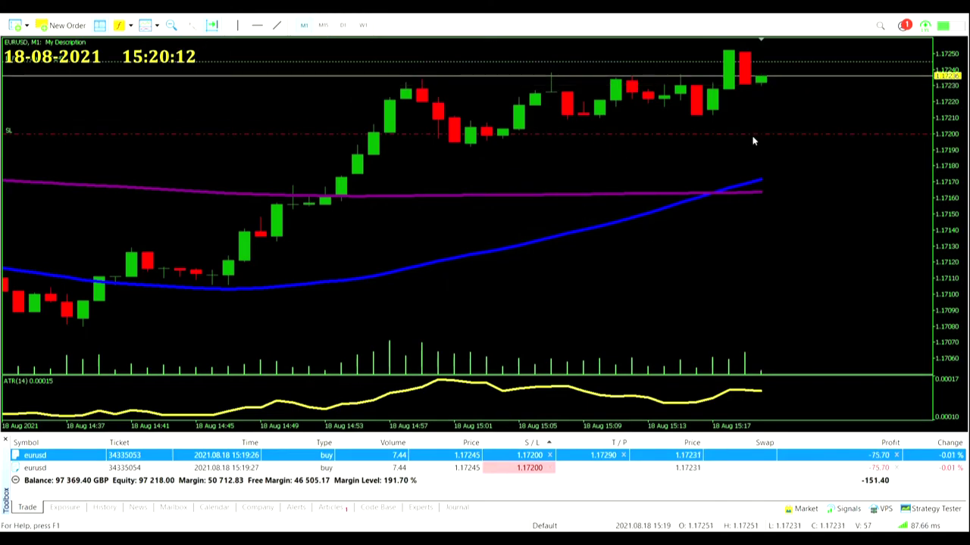
Examine the buy entry, stop loss and take profit levels and the moving averages over a longer stretch of the chart.
click(174, 25)
click(173, 25)
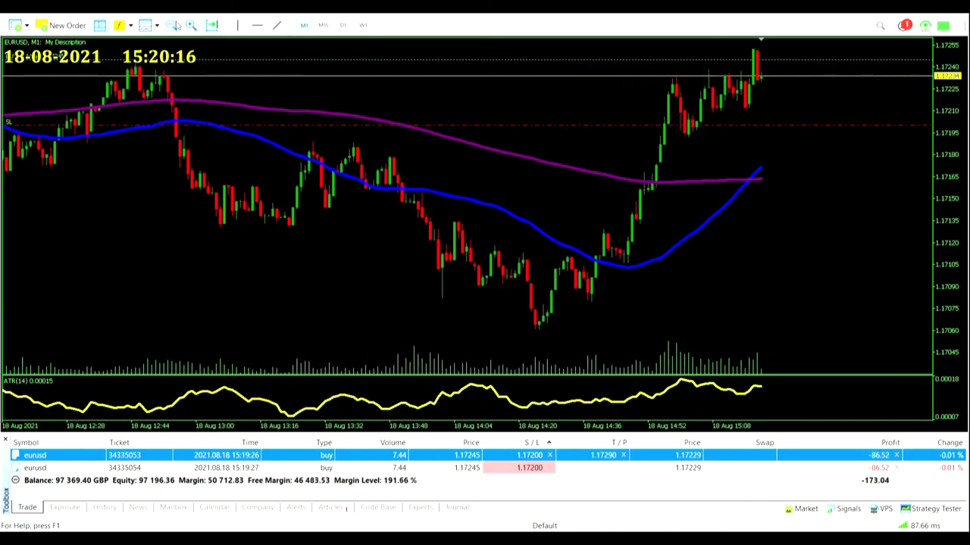
click(174, 25)
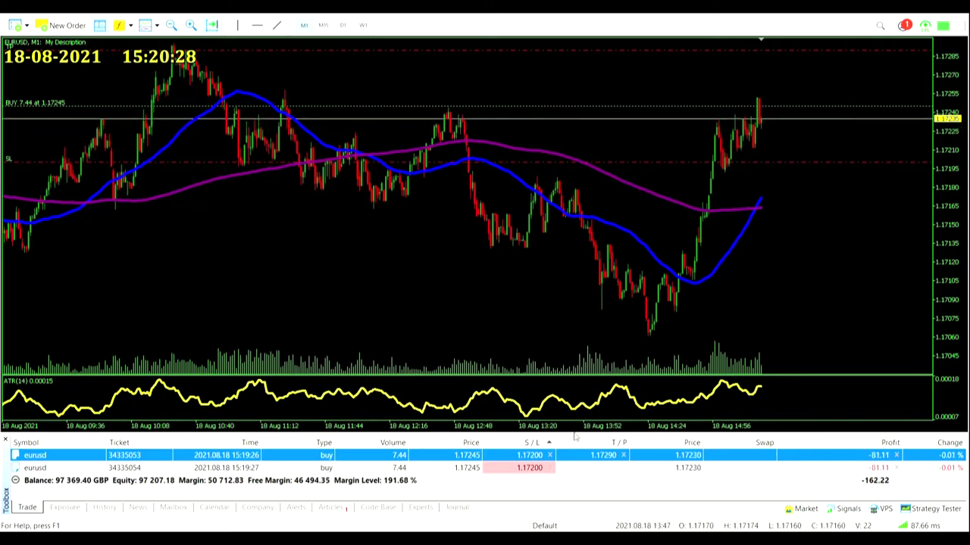
click(557, 494)
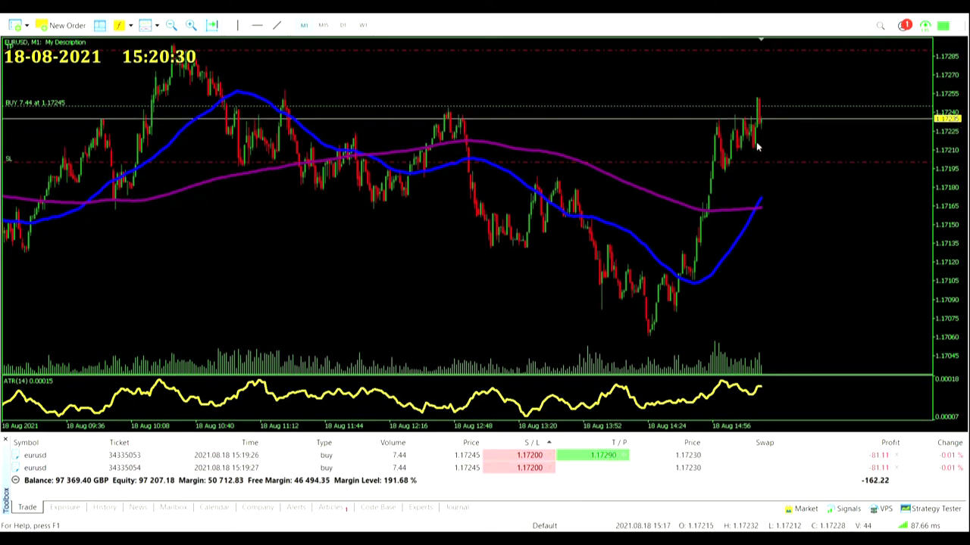
click(191, 26)
click(193, 26)
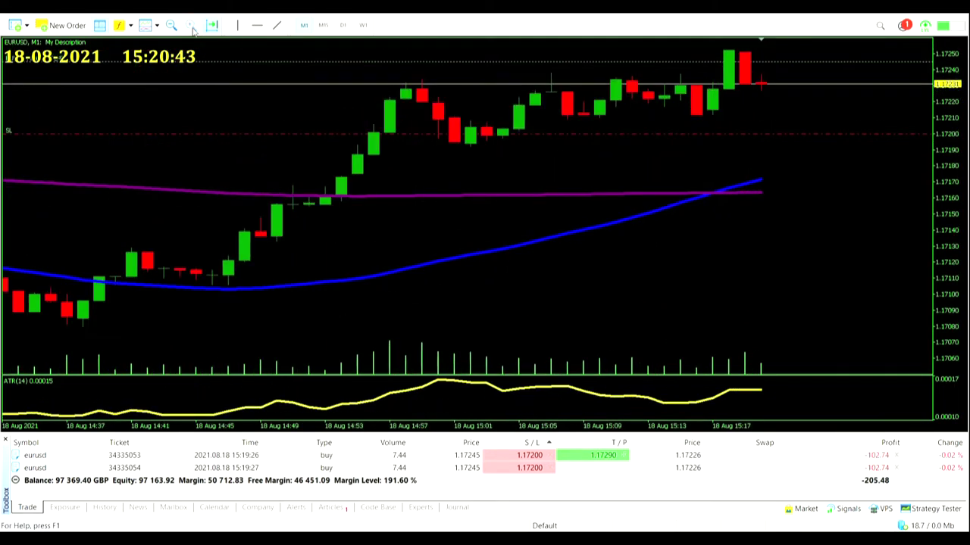
click(177, 26)
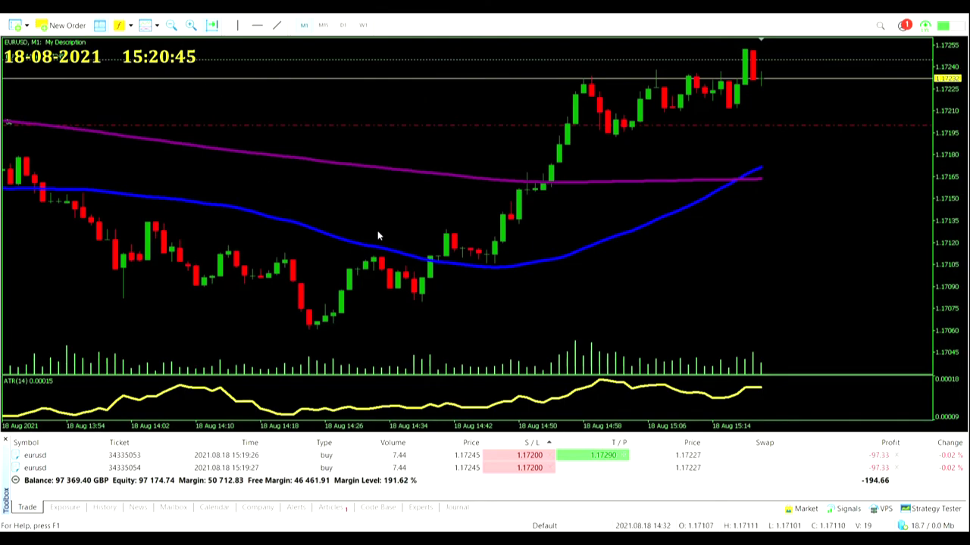
Remove the ATR(14) indicator from the chart and show the list of open trades.
right_click(595, 385)
click(615, 426)
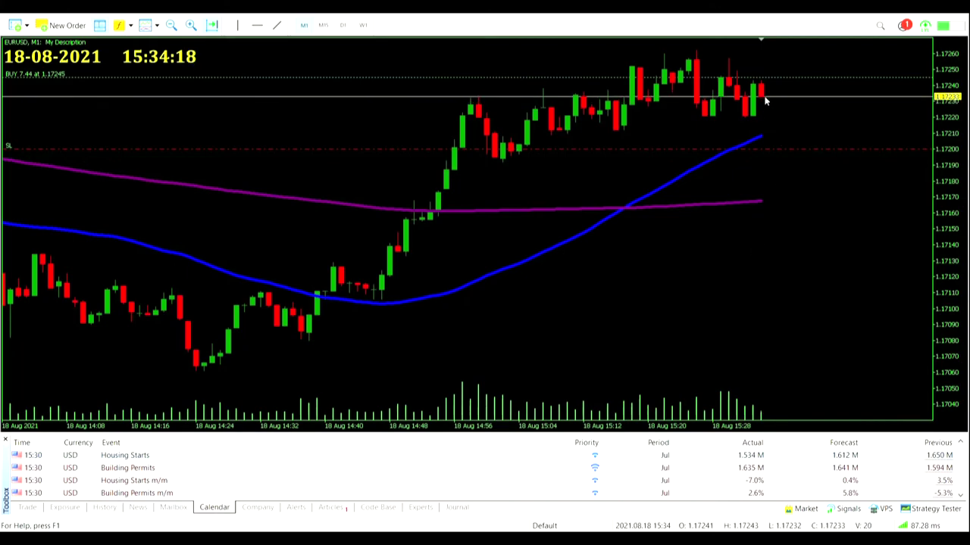
click(28, 507)
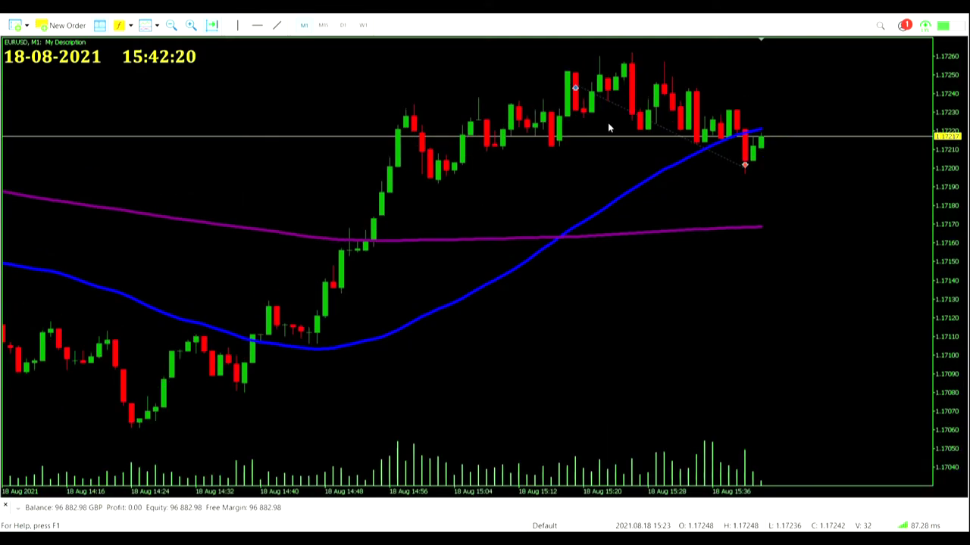
Measure the preceding rally and the closed buy trade from its entry to its stop-loss exit with the crosshair.
drag(607, 122, 582, 108)
middle_click(642, 86)
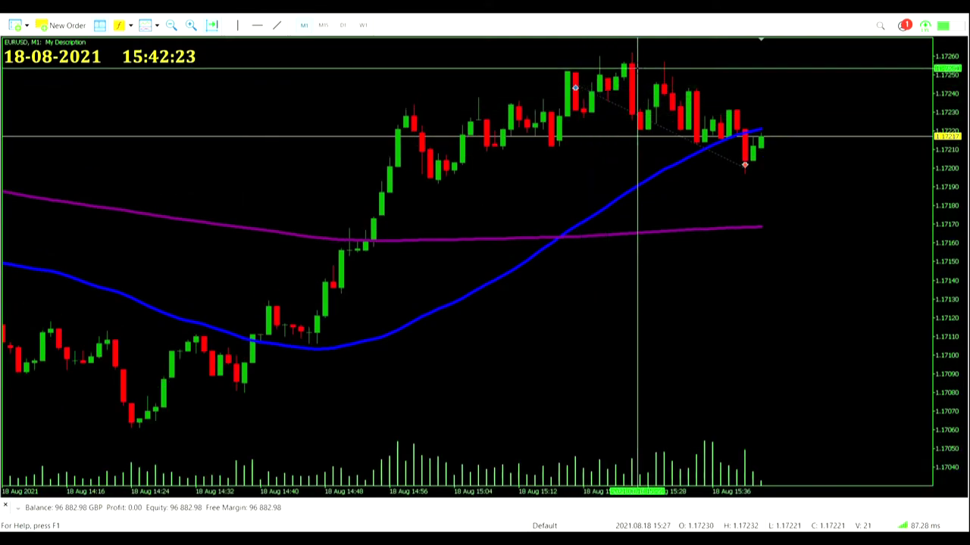
drag(261, 374, 421, 145)
middle_click(669, 84)
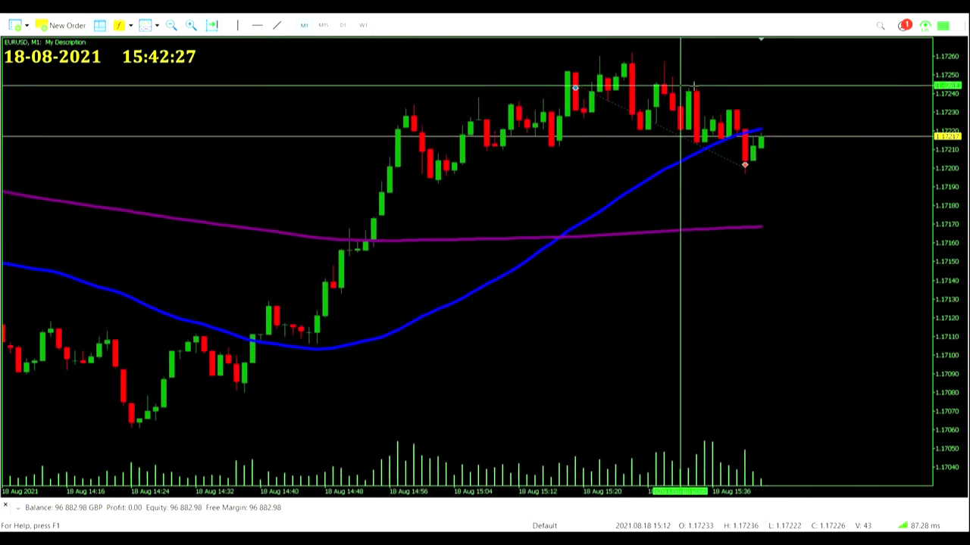
drag(597, 89, 747, 169)
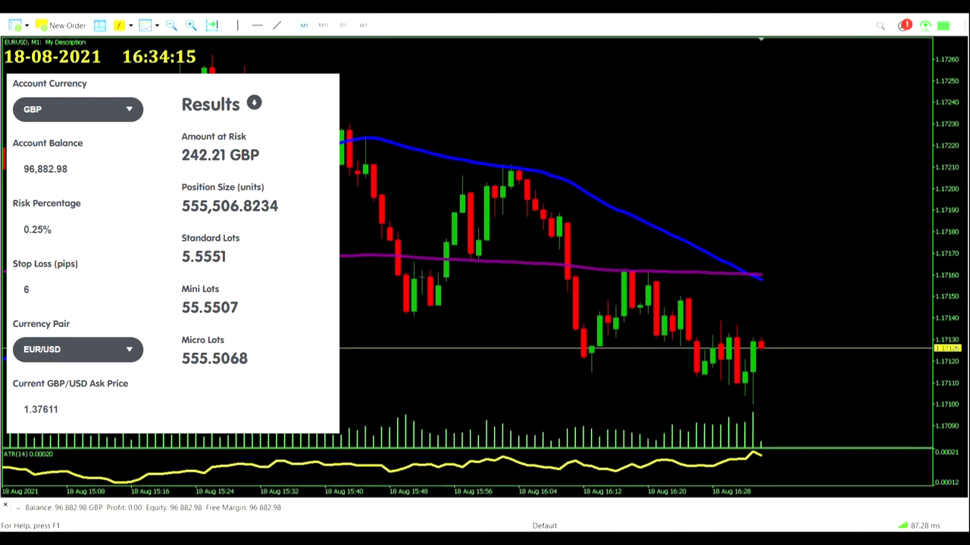
Open two EURUSD sell positions at market with a volume of 5.55 lots each.
click(66, 25)
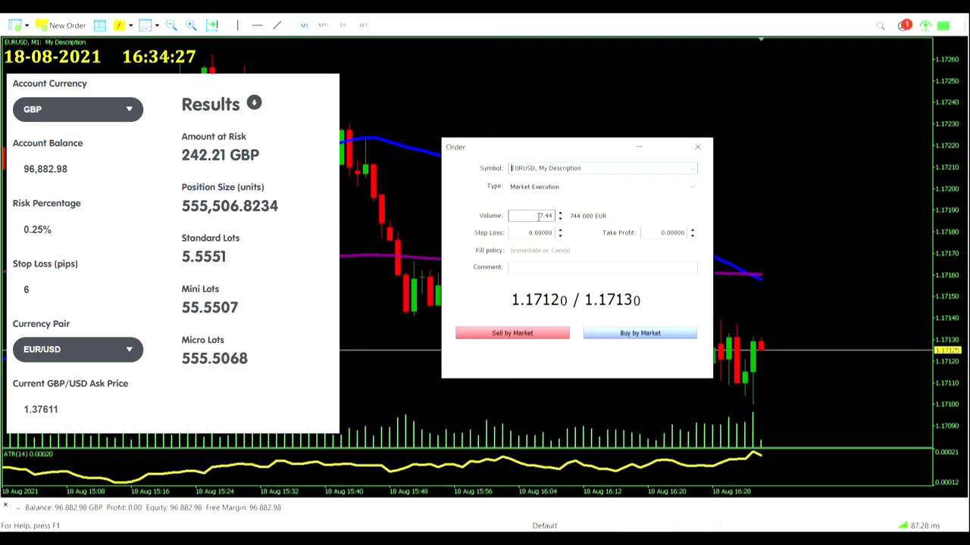
double_click(547, 216)
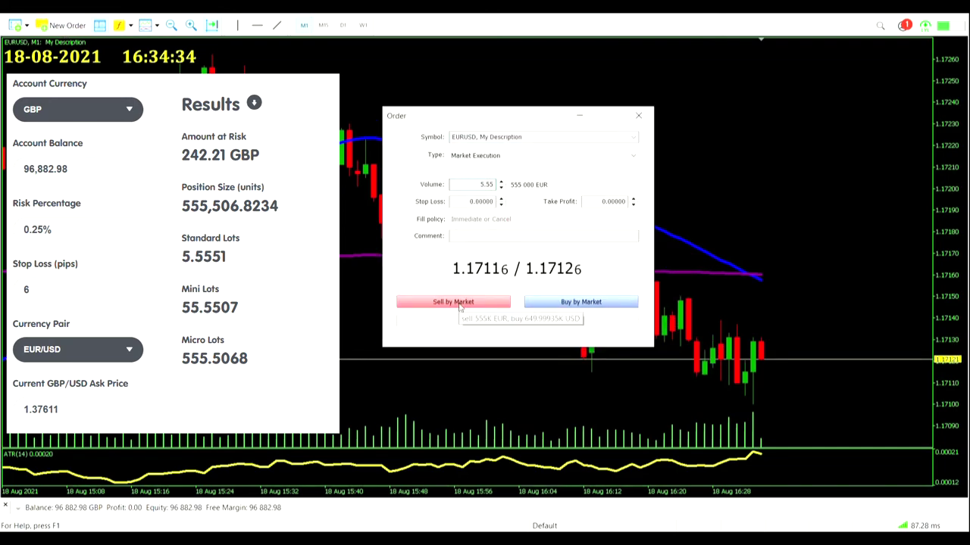
click(459, 303)
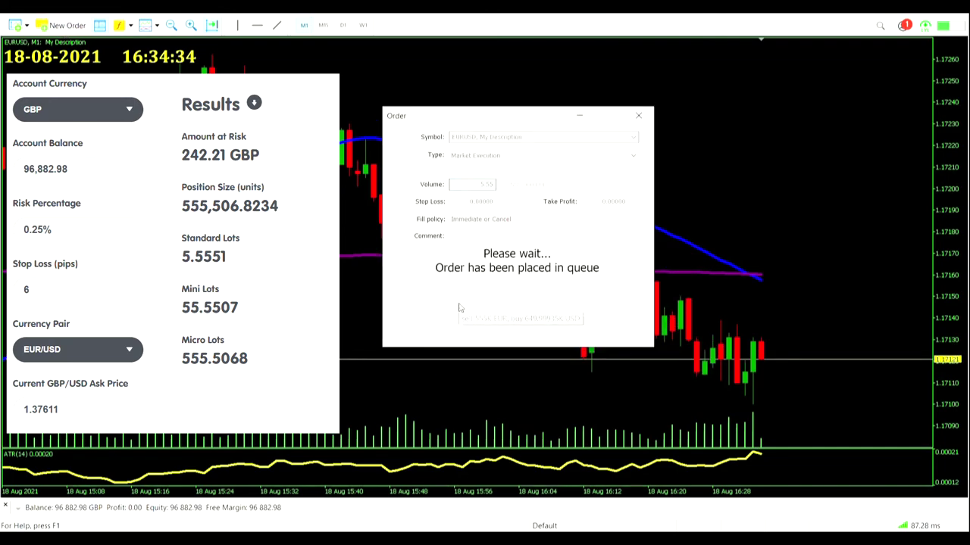
click(479, 335)
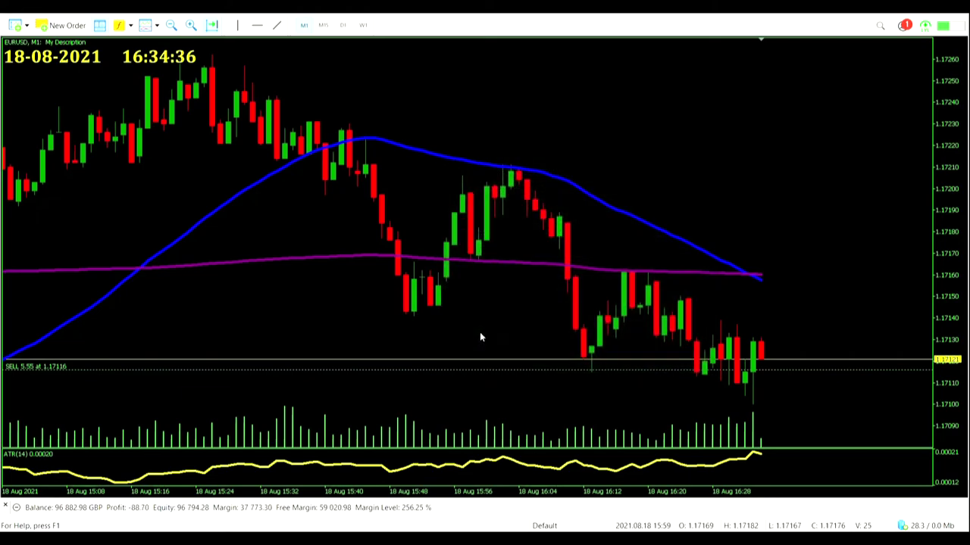
Show the list of open trades and set a 60-point stop loss and a 60-point take profit on the first EURUSD sell position.
key(ctrl+t)
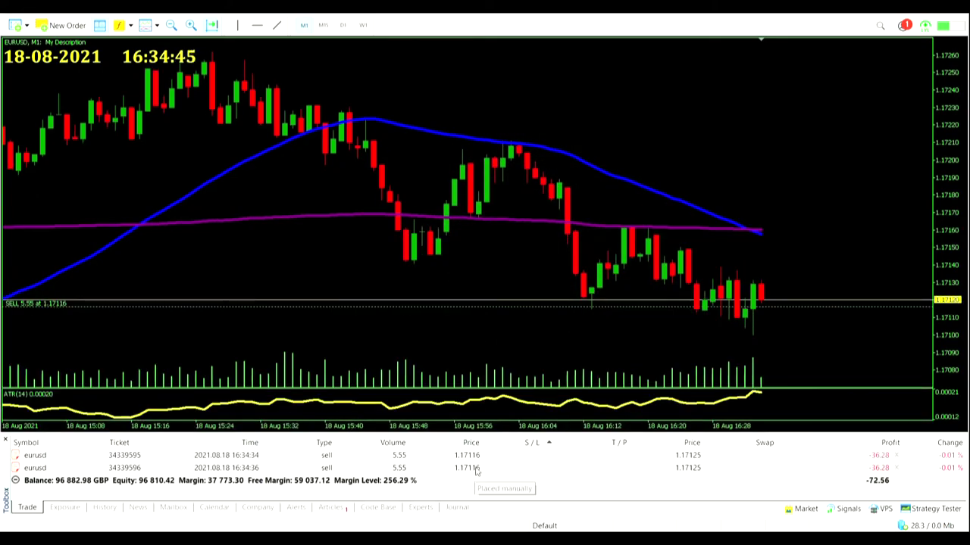
click(521, 459)
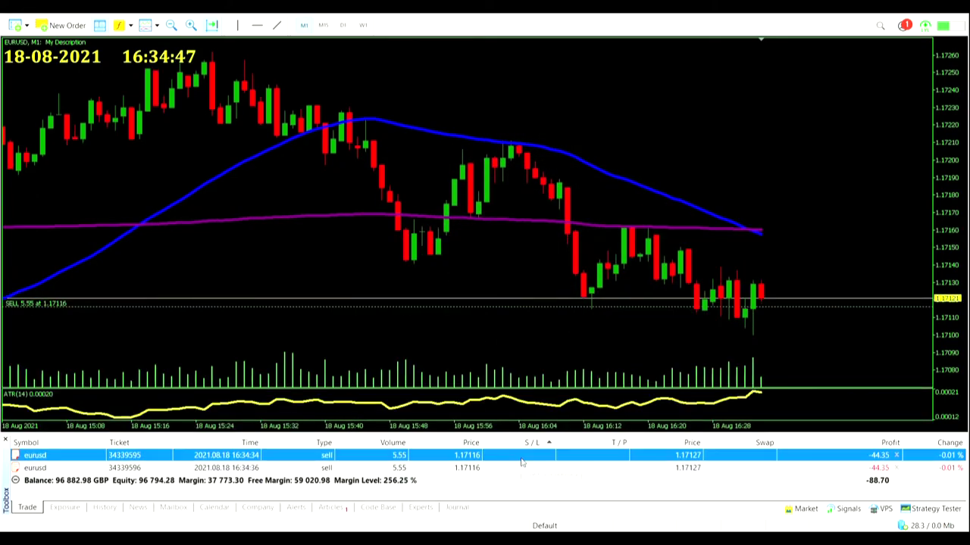
double_click(521, 459)
double_click(627, 217)
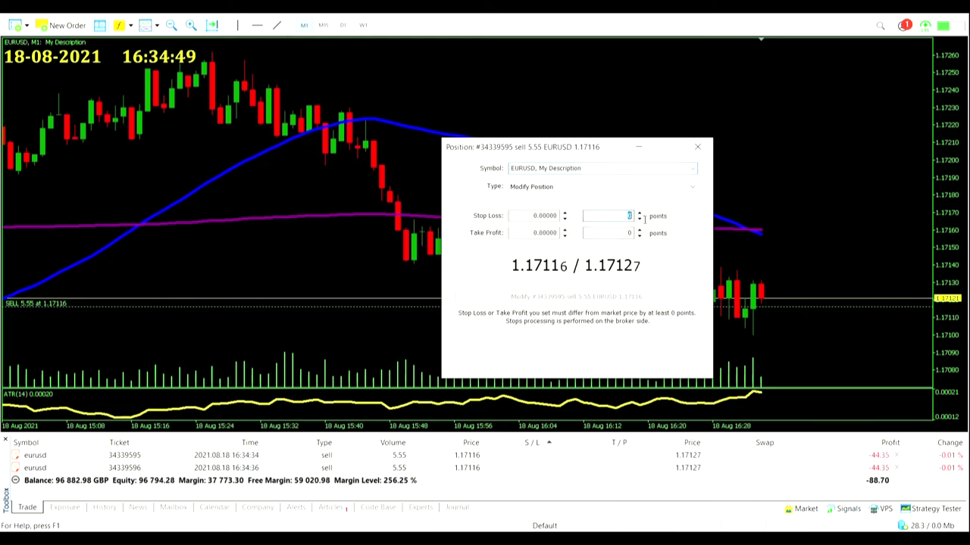
text(60)
double_click(627, 233)
text(60)
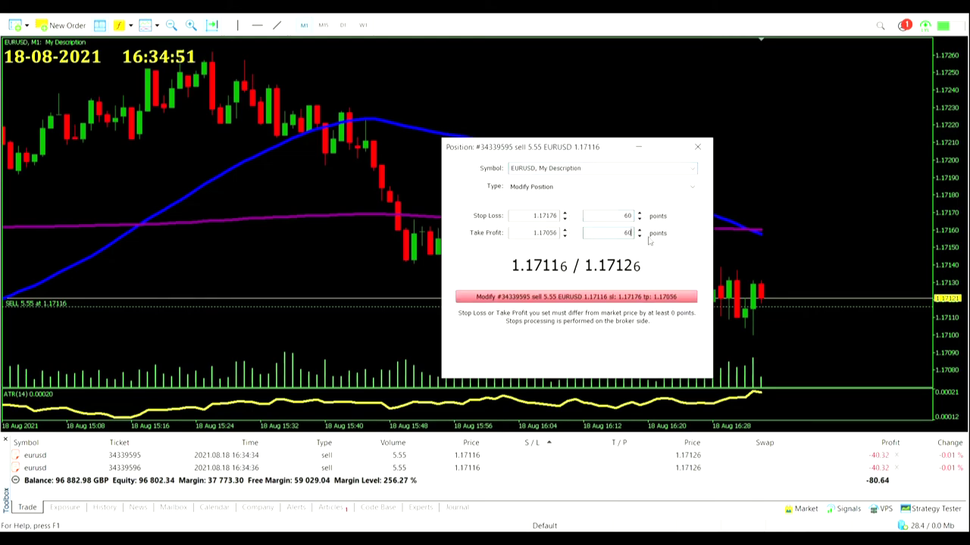
click(606, 296)
Set a stop loss of 60 points on the second EURUSD sell position, without a take profit.
double_click(571, 459)
double_click(627, 217)
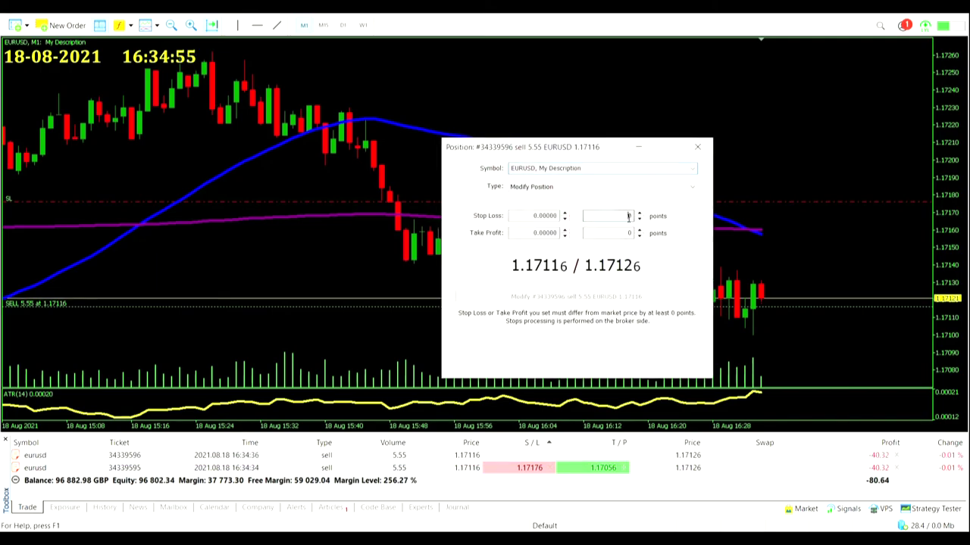
text(60)
click(611, 299)
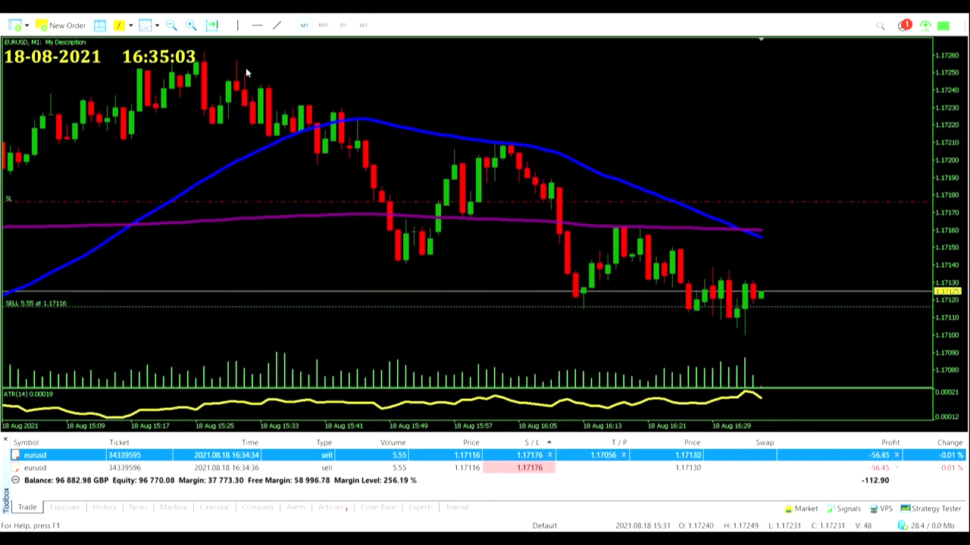
Measure the closed sell trade with the crosshair from its entry to the following low and to its stop-loss exit.
click(172, 26)
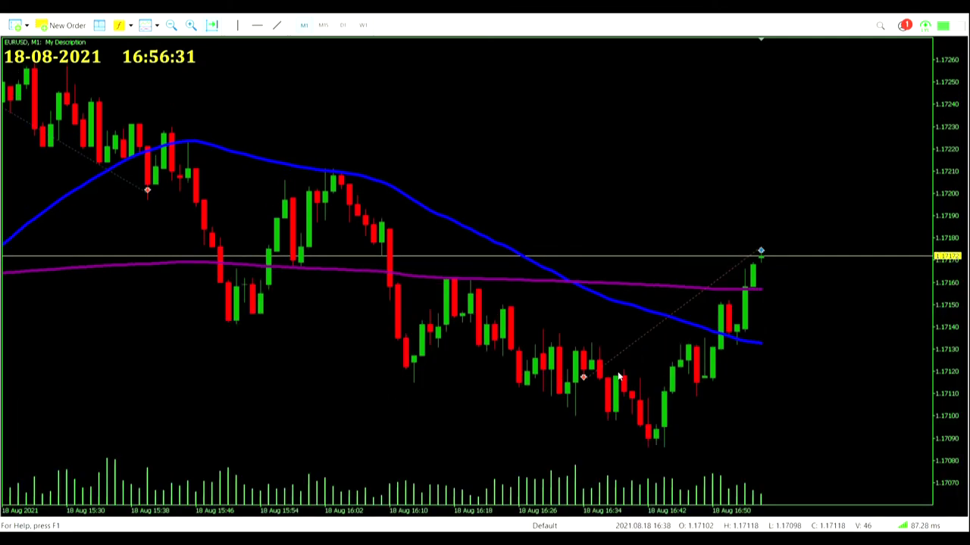
drag(618, 378, 584, 377)
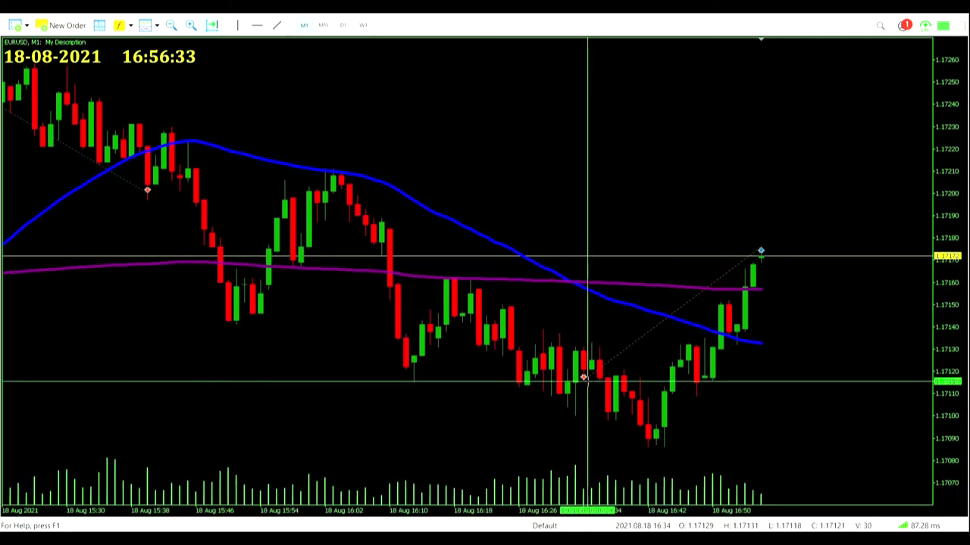
mouse_move(584, 377)
mouse_move(585, 377)
mouse_down()
mouse_move(644, 394)
mouse_move(652, 450)
mouse_up()
drag(586, 383, 761, 253)
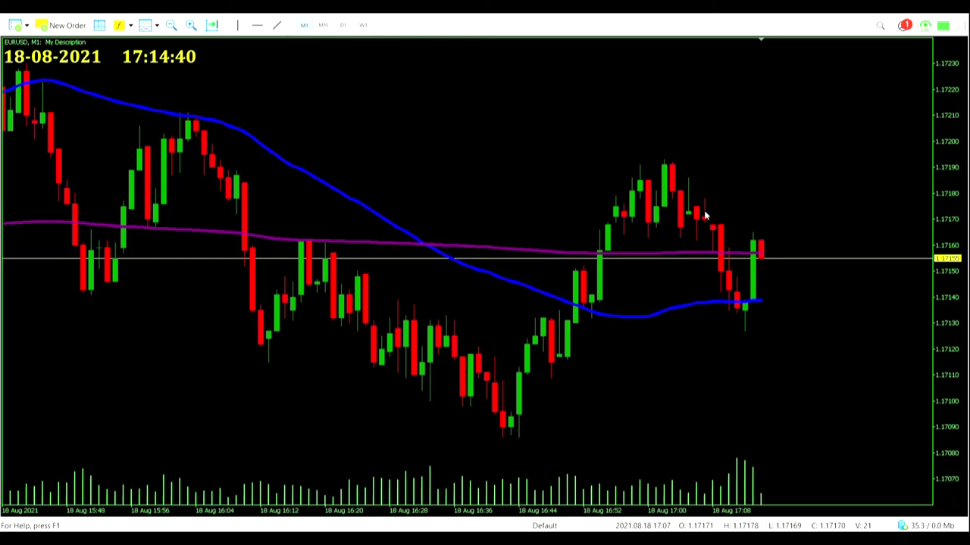